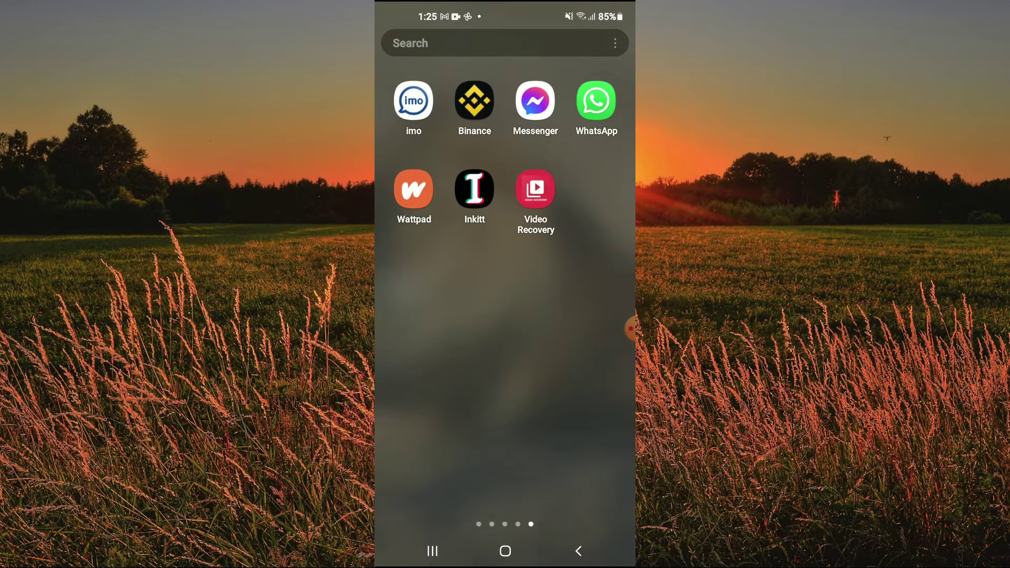
# Open Jason's conversation in Messenger and show its chat details page
pyautogui.click(535, 101)
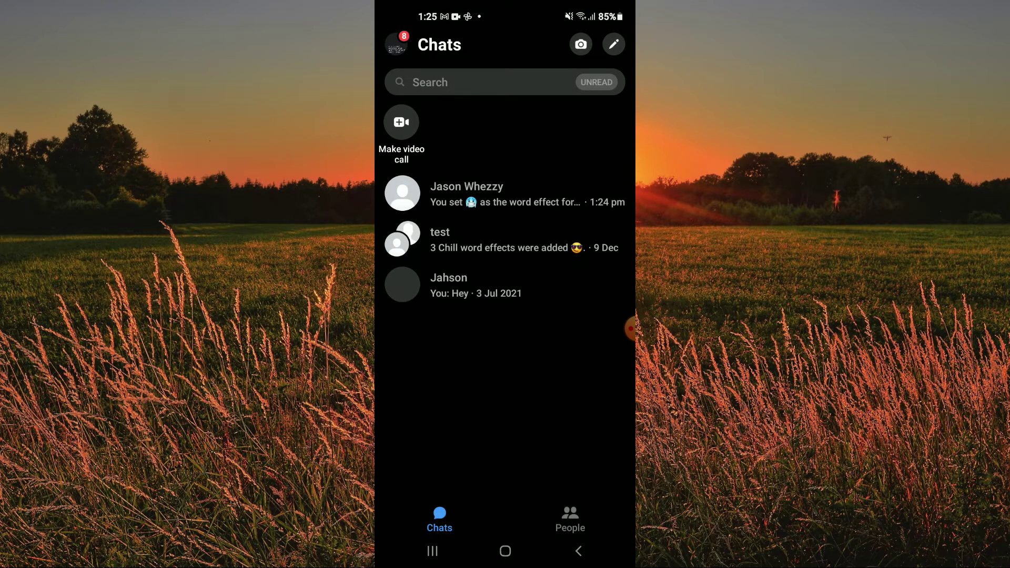
pyautogui.click(489, 193)
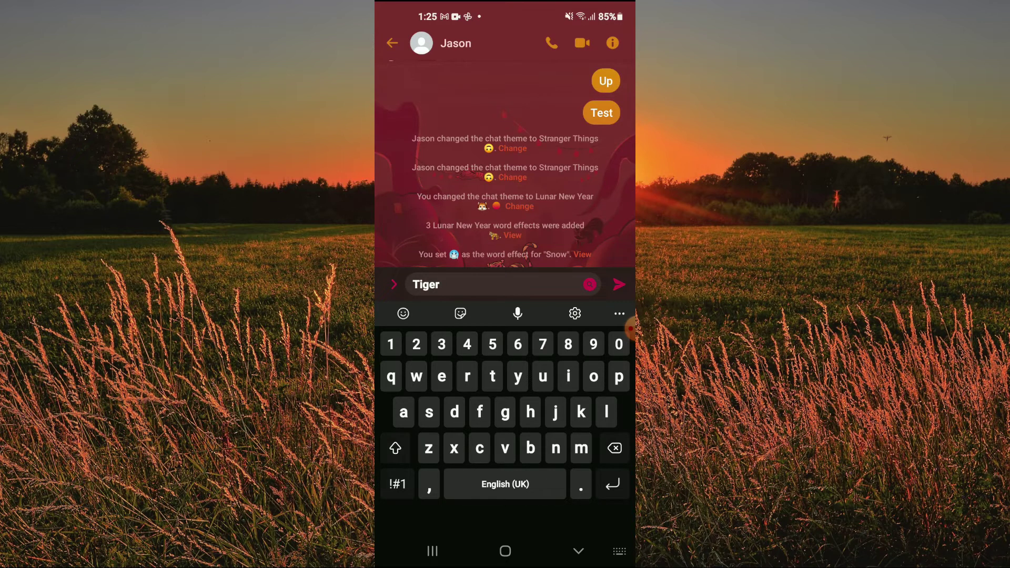
pyautogui.click(442, 43)
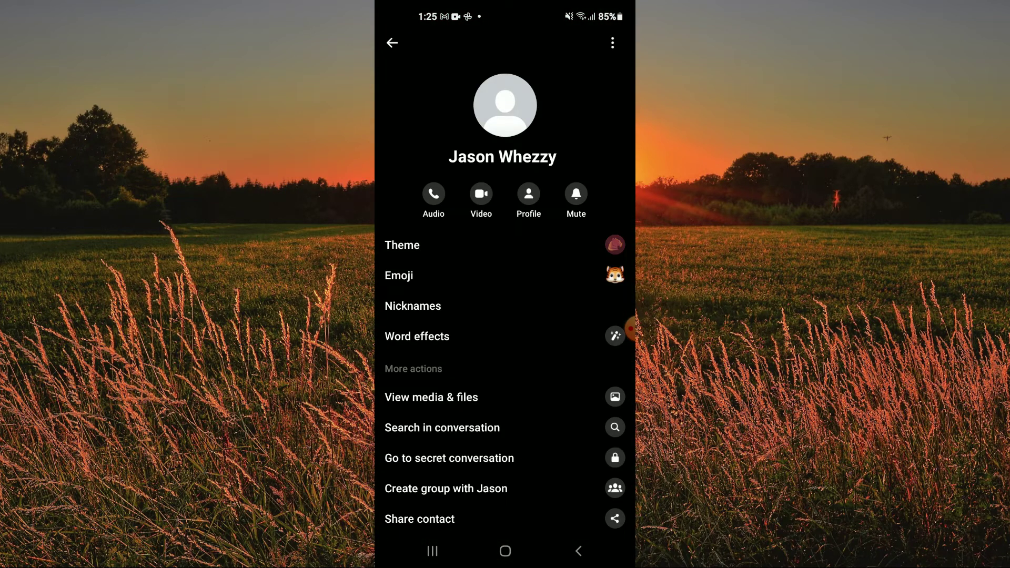
# Start a new word effect for 'Fire' in Word effects and bring up the emoji picker
pyautogui.click(416, 336)
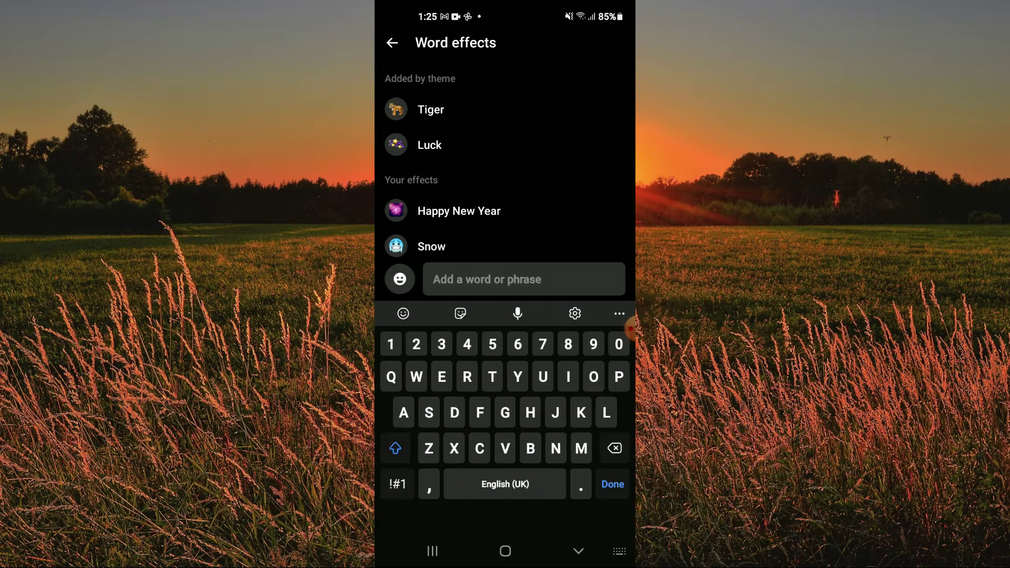
pyautogui.write('Fir')
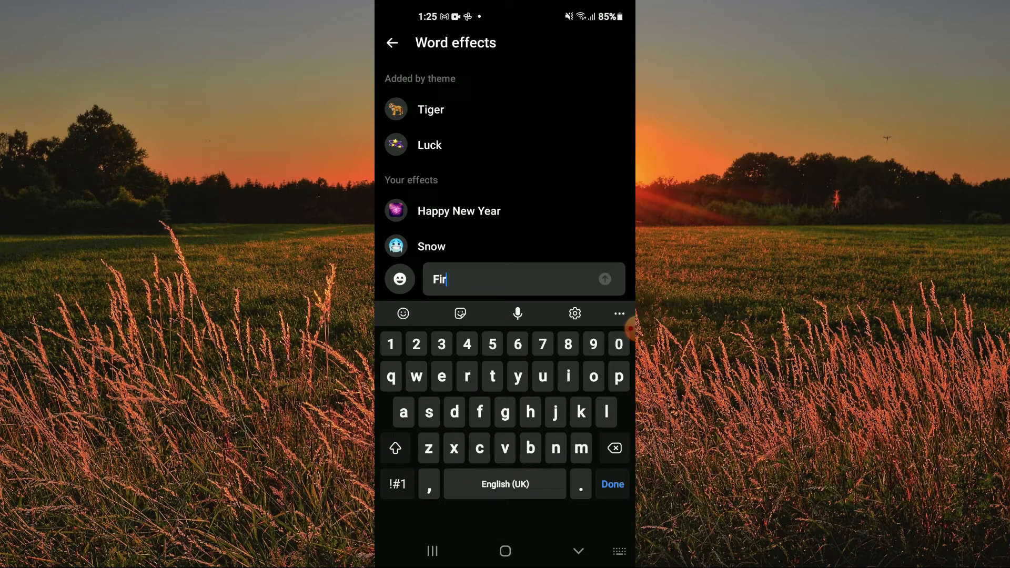
pyautogui.write('e')
pyautogui.click(399, 278)
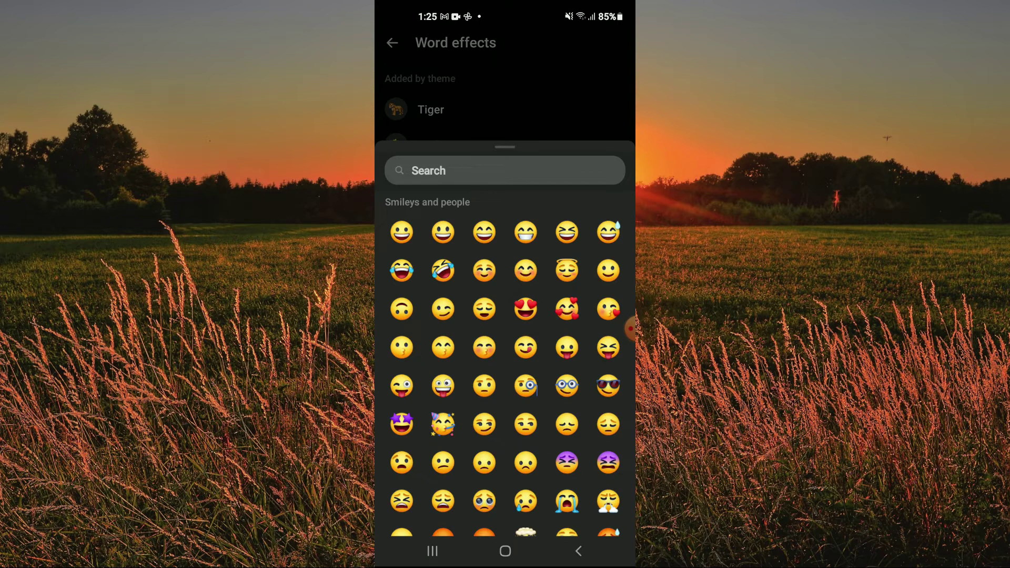
pyautogui.scroll(-3, 505, 367)
pyautogui.scroll(-2, 505, 367)
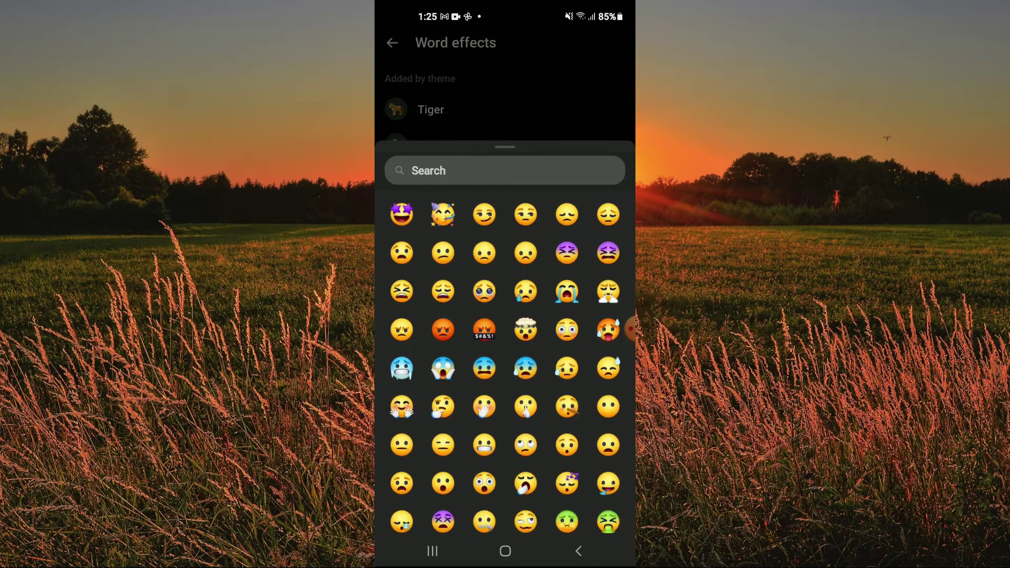
pyautogui.scroll(-2, 505, 366)
pyautogui.scroll(-2, 505, 367)
pyautogui.scroll(-2, 505, 363)
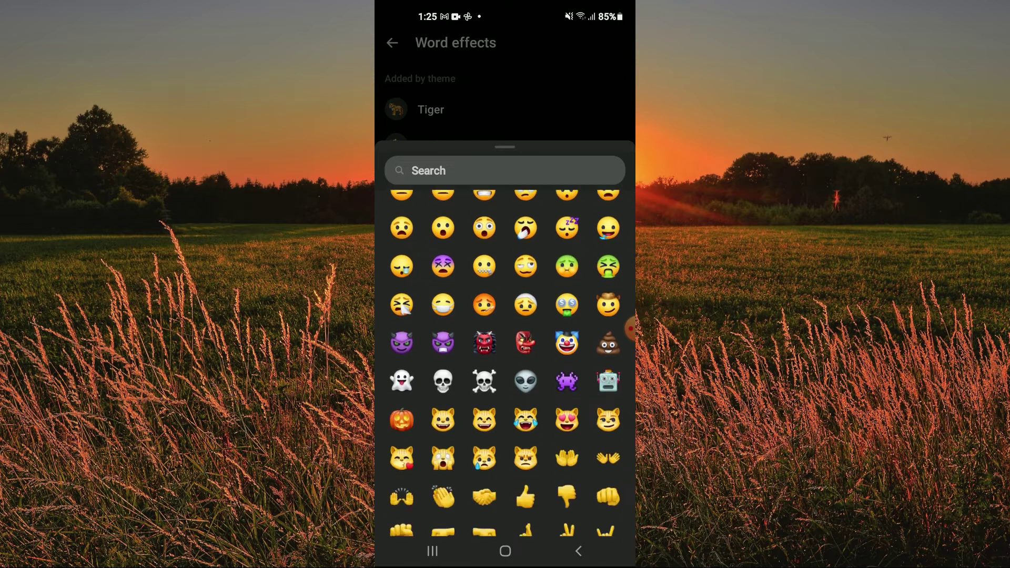
pyautogui.scroll(-2, 504, 363)
pyautogui.scroll(-2, 505, 364)
pyautogui.scroll(-3, 505, 363)
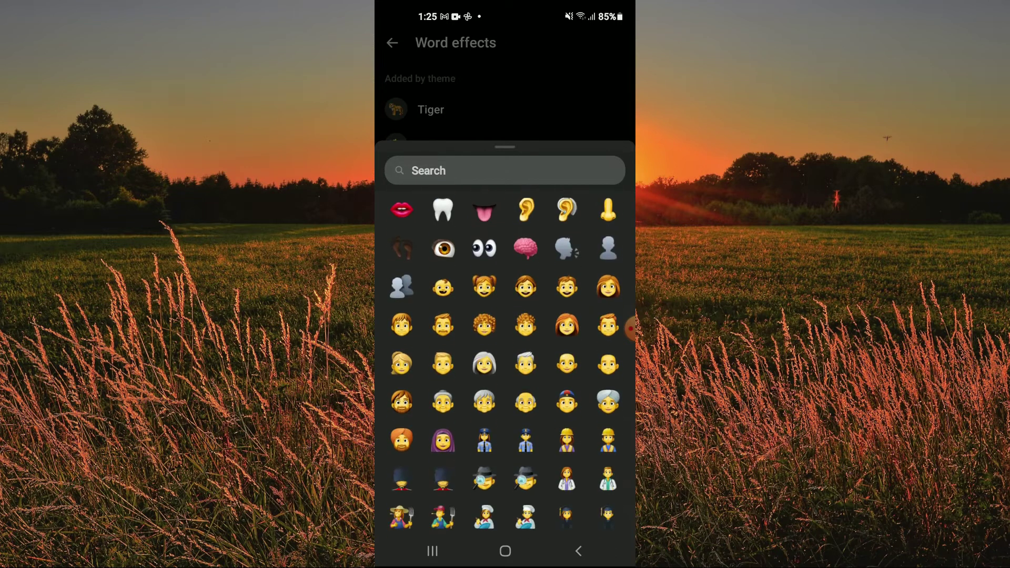
pyautogui.scroll(-1, 505, 363)
pyautogui.scroll(2, 506, 363)
pyautogui.scroll(1, 505, 363)
pyautogui.scroll(3, 505, 363)
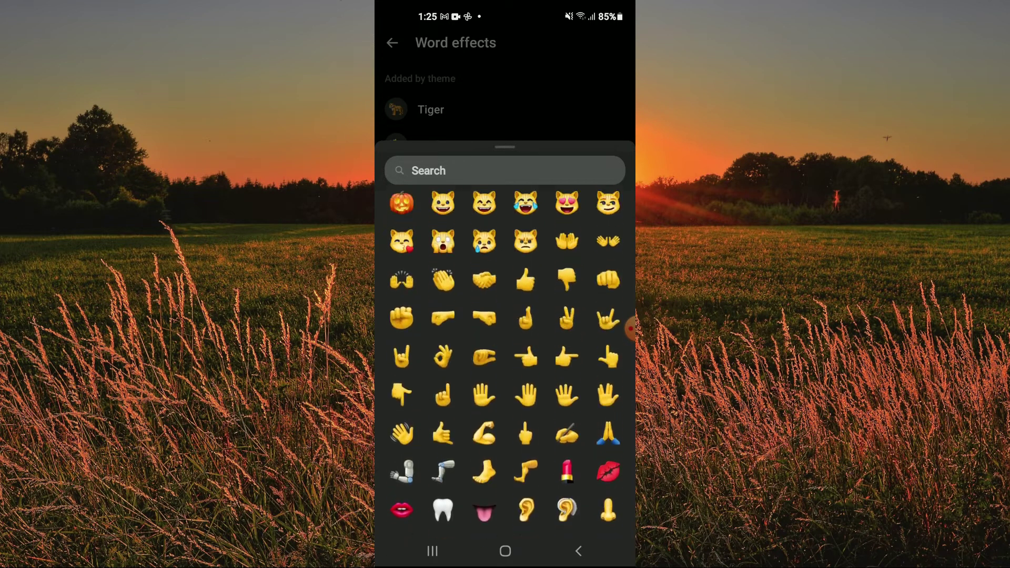
pyautogui.scroll(1, 505, 363)
pyautogui.scroll(1, 505, 363)
pyautogui.scroll(1, 505, 363)
pyautogui.scroll(2, 505, 363)
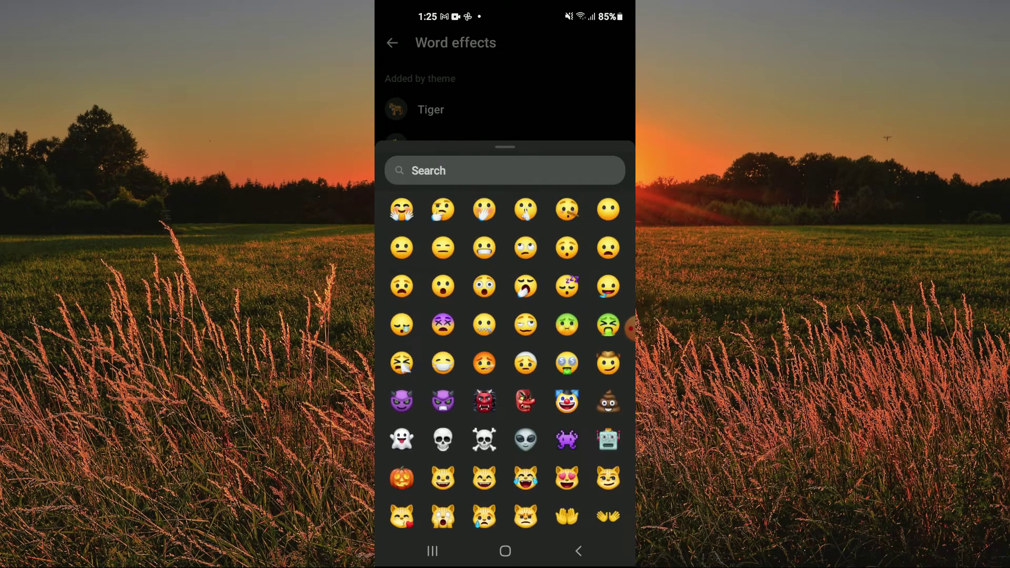
pyautogui.scroll(1, 504, 363)
pyautogui.scroll(2, 506, 364)
pyautogui.scroll(1, 505, 363)
pyautogui.scroll(1, 505, 364)
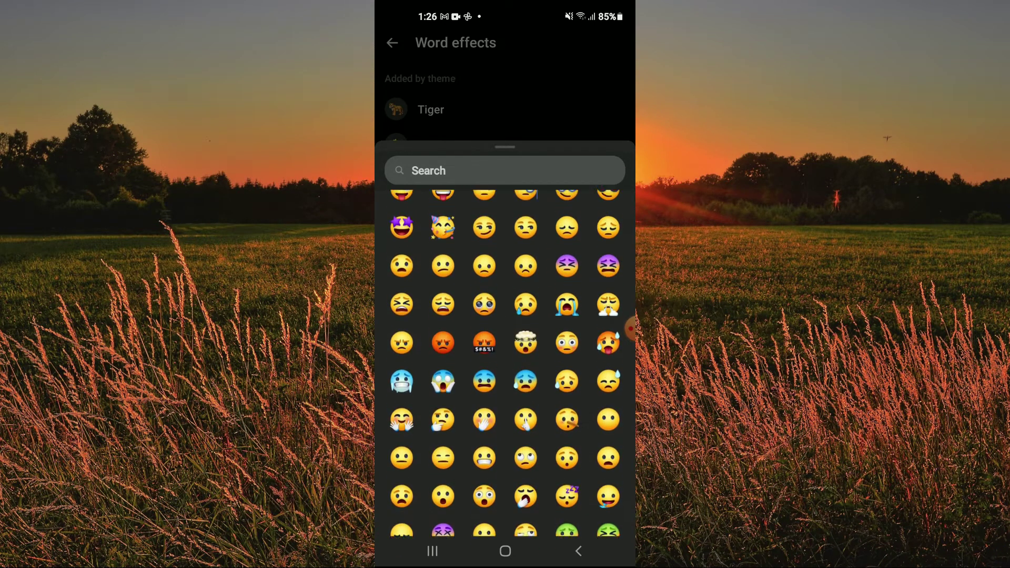
pyautogui.scroll(1, 505, 363)
pyautogui.scroll(1, 505, 363)
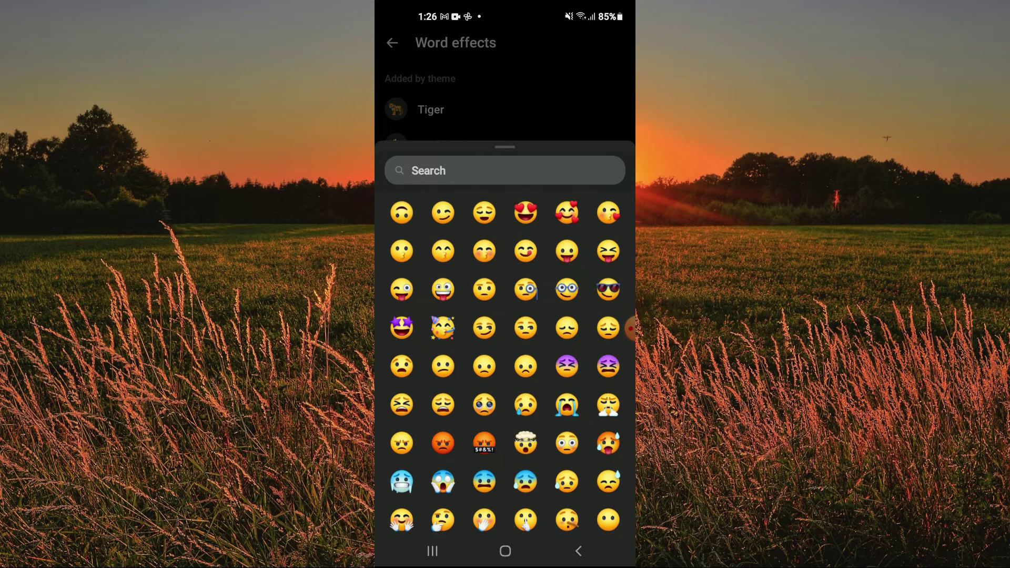
# Choose the cursing-face emoji from Smileys and people for the Fire effect
pyautogui.click(484, 442)
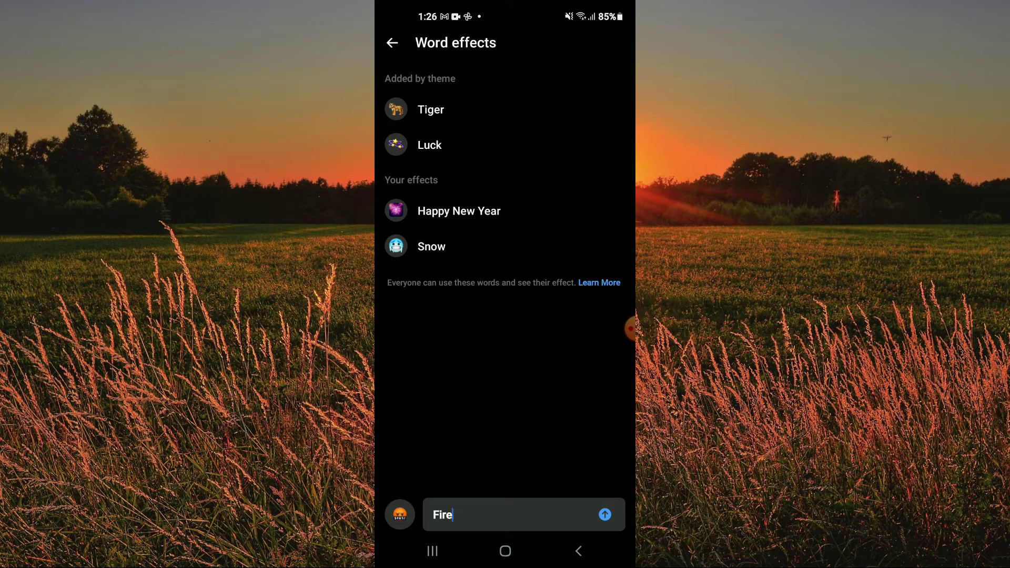
# Submit the Fire effect so it joins Happy New Year and Snow under Your effects
pyautogui.click(604, 514)
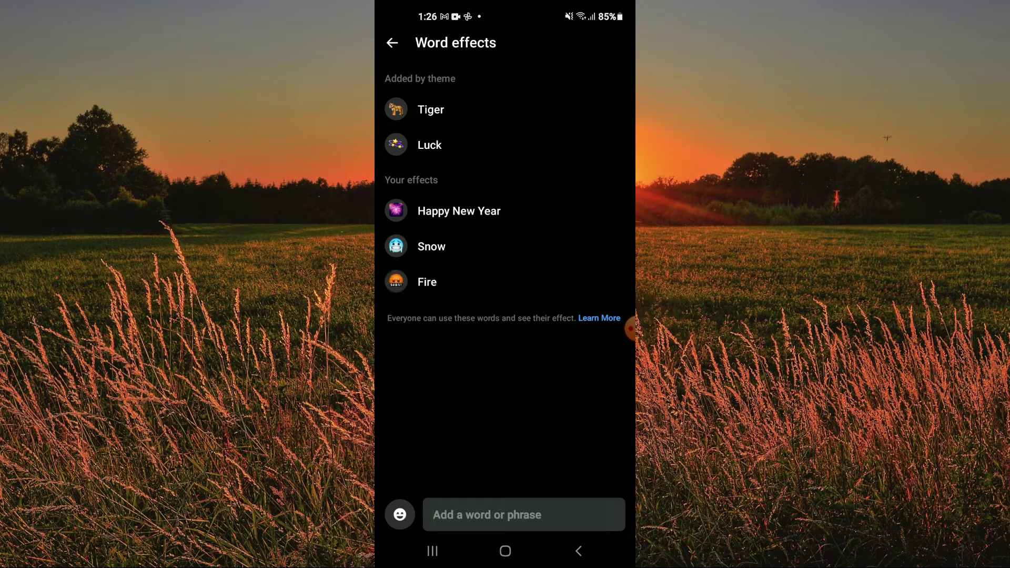